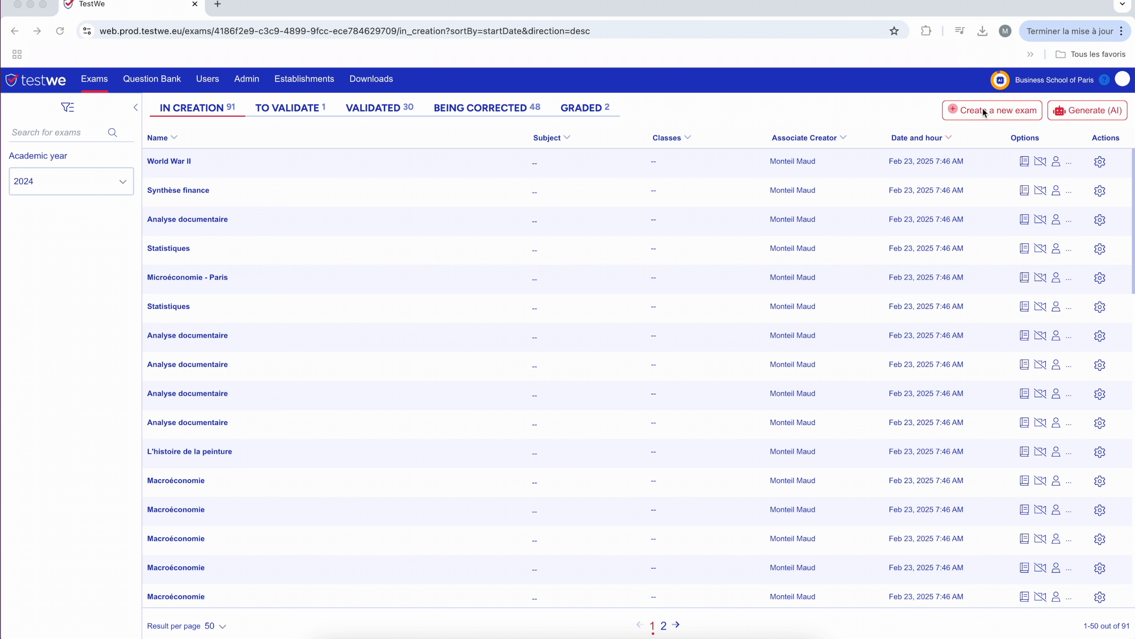
Step: Create a new exam with the title "Exam name"
click(986, 108)
click(987, 109)
text(Exam name)
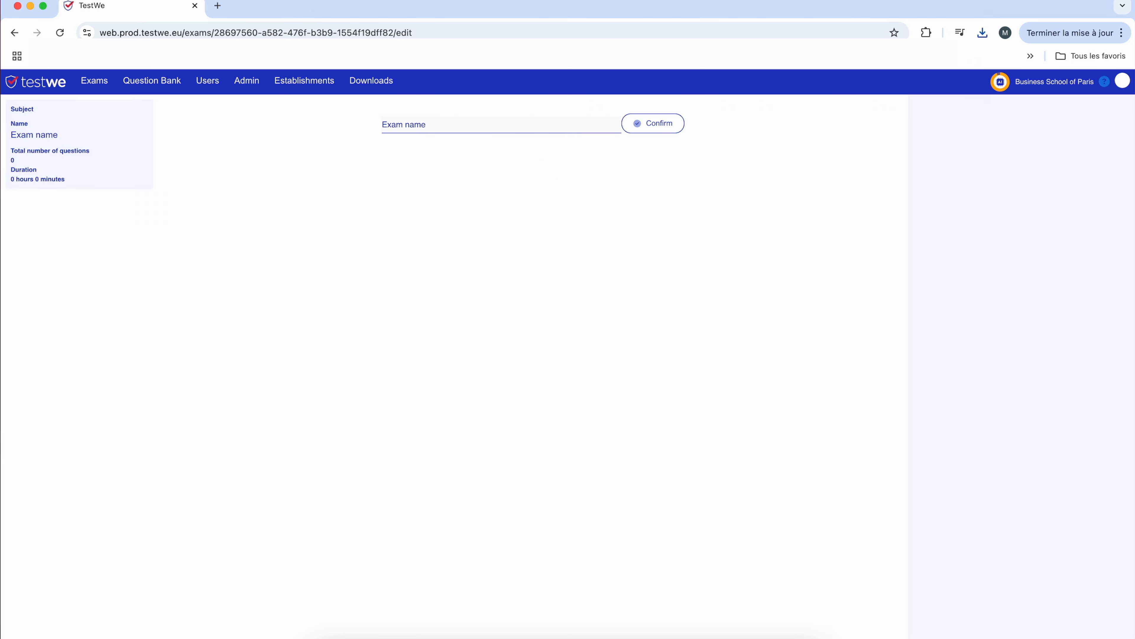
key(Return)
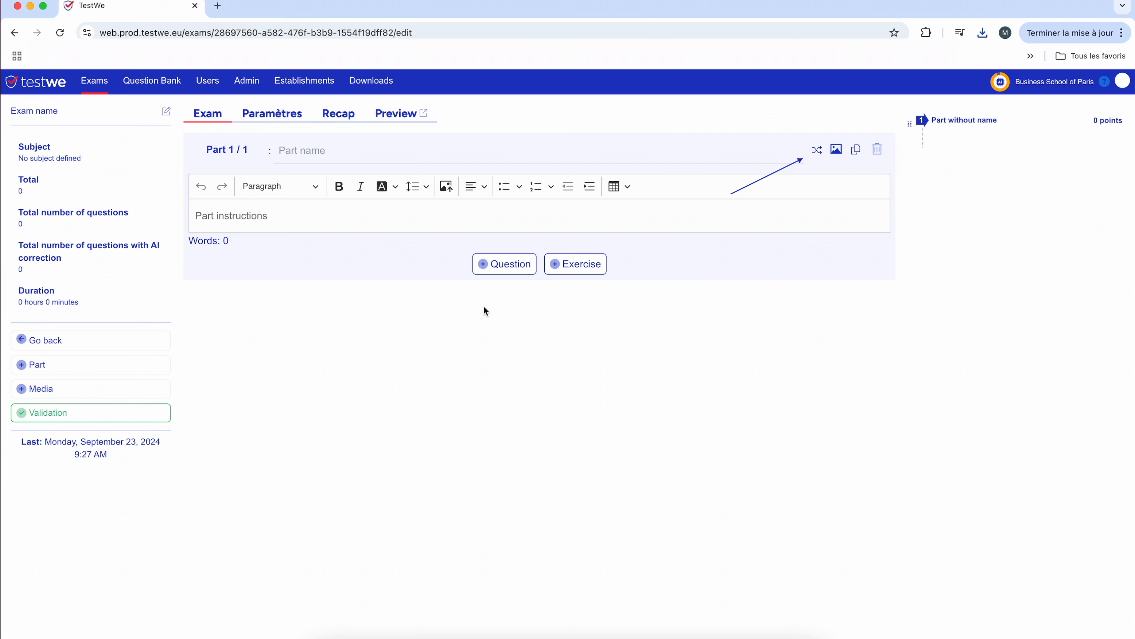
Step: Add a question to Part 1 and set its type to QCM
click(516, 272)
click(520, 172)
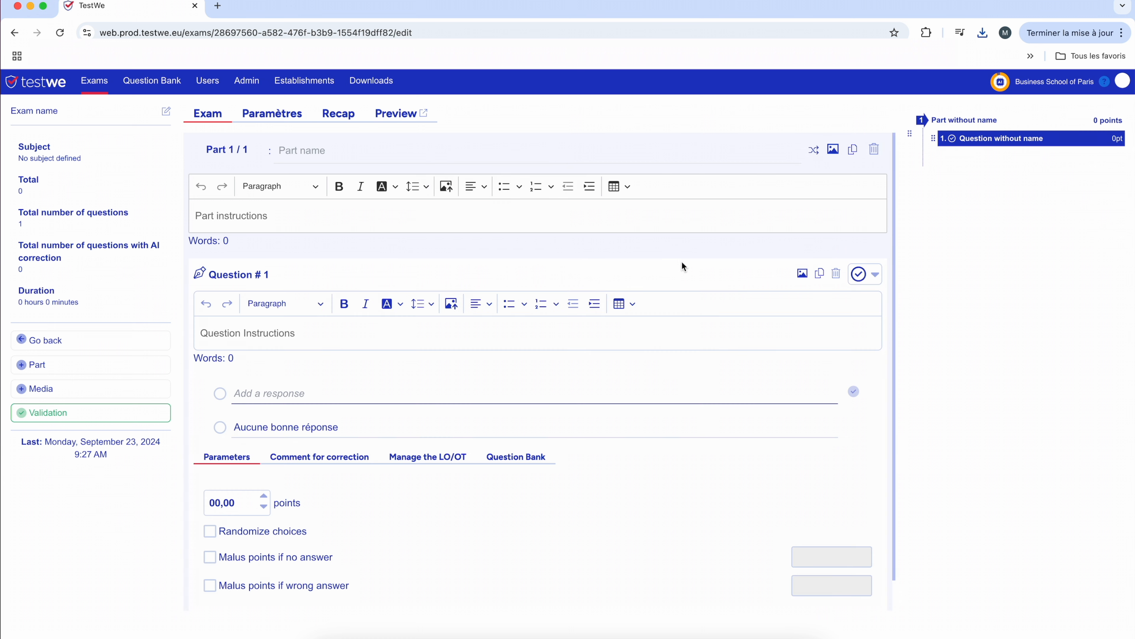
click(880, 262)
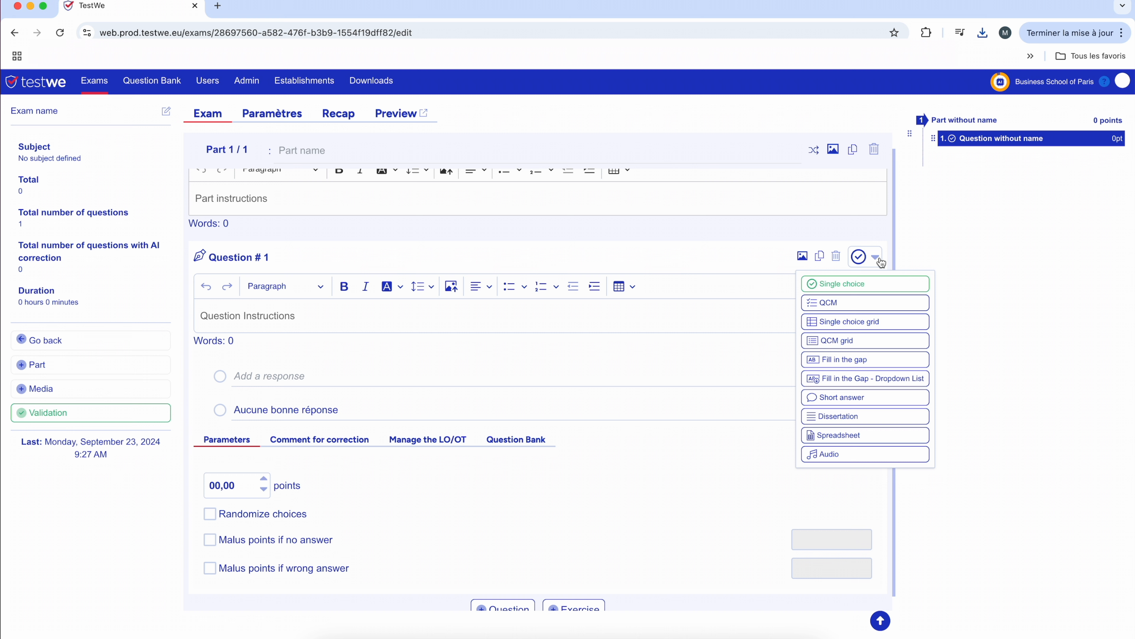
click(869, 299)
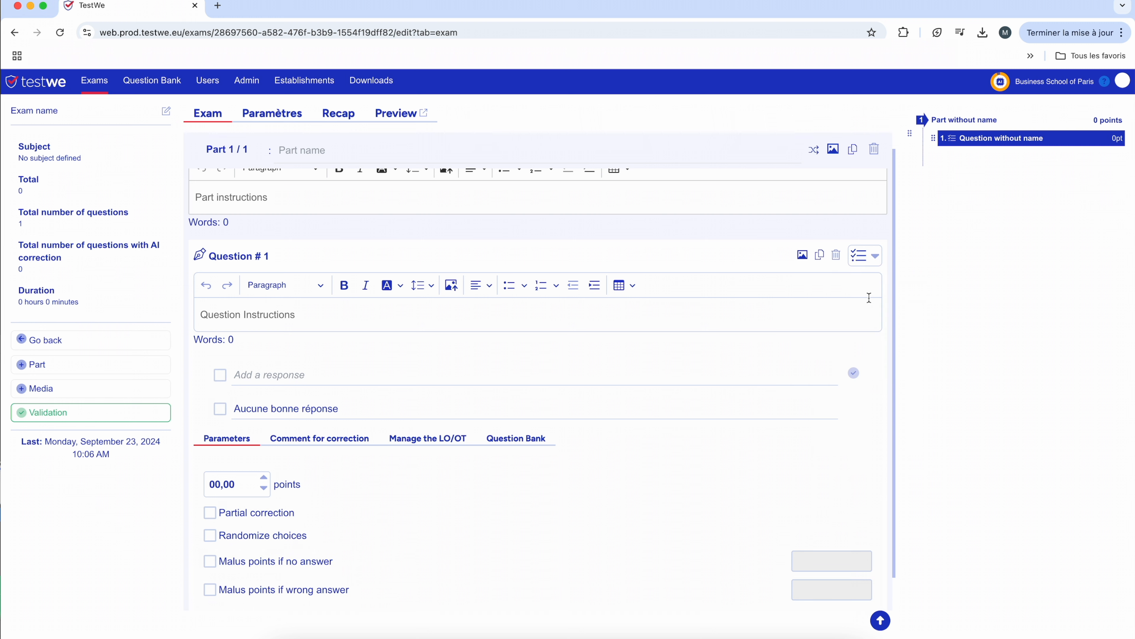
Step: Add the responses "Answer A" and "Answer B" to question 1 and mark Answer A as correct
scroll(869, 297, down, 2)
click(693, 335)
text(Answer A)
key(Return)
text(Answer B)
key(Return)
click(220, 341)
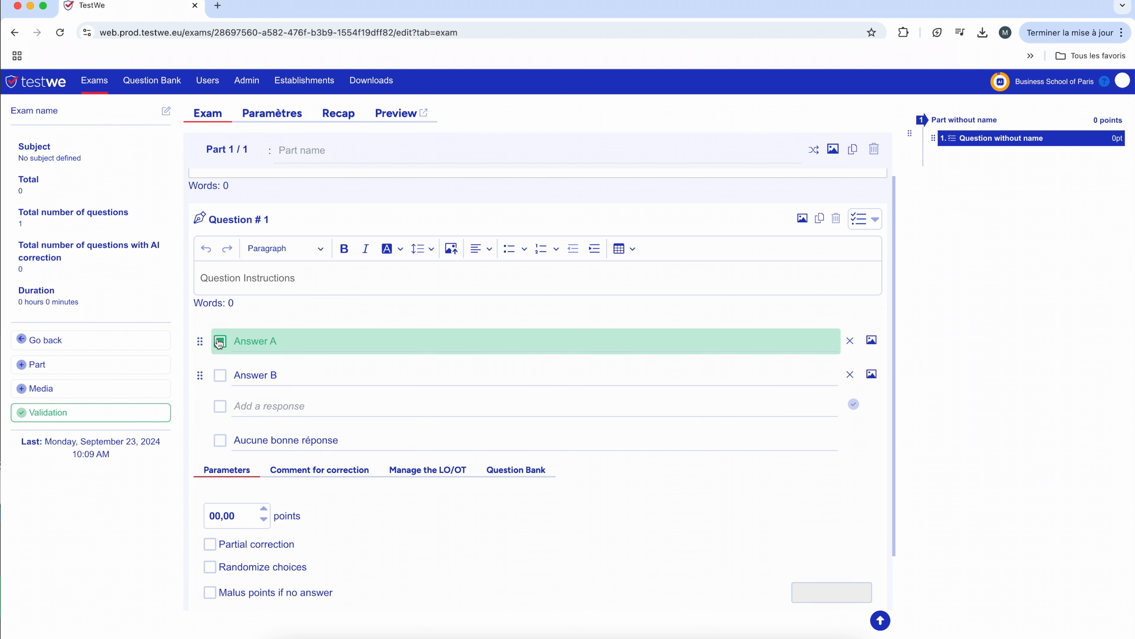
scroll(851, 519, down, 1)
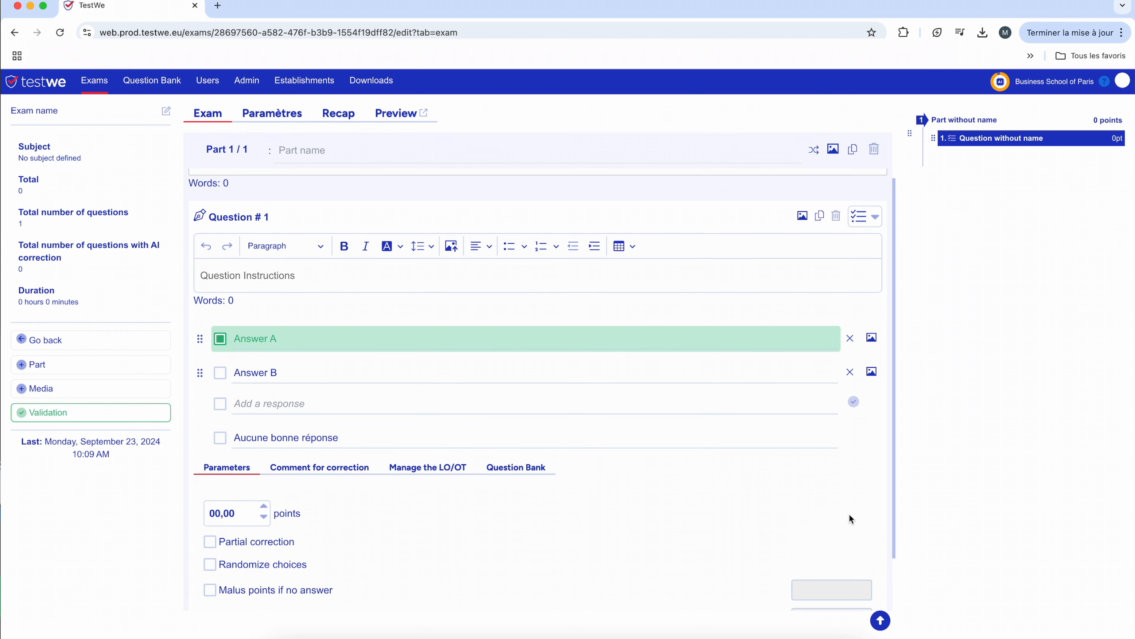
scroll(849, 515, down, 3)
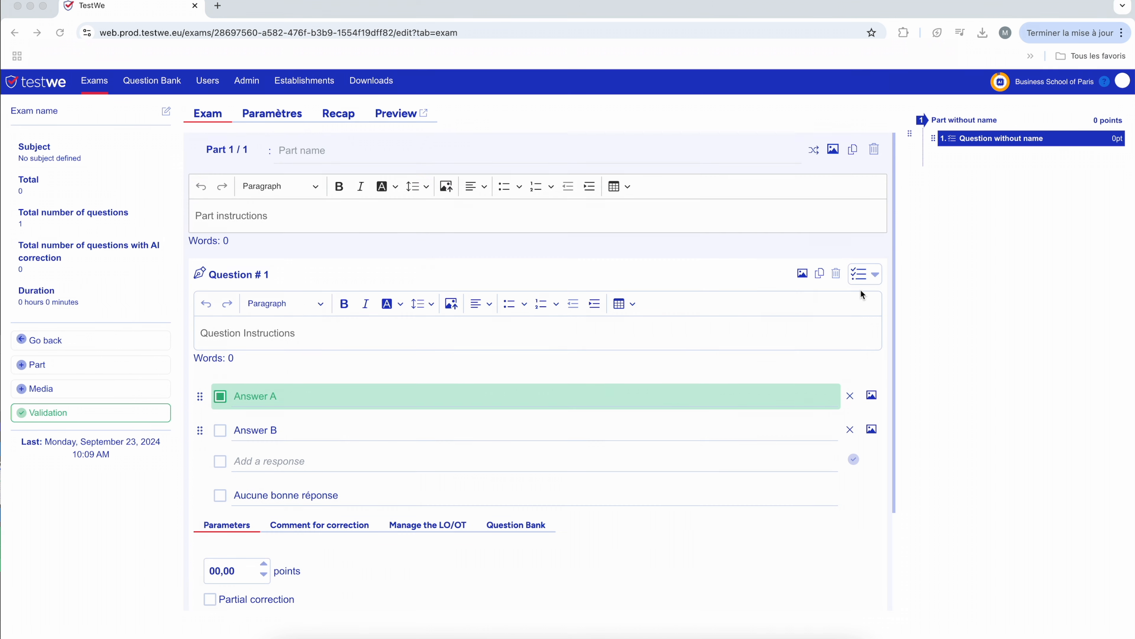
Step: Change question 1 to the Dissertation type and look at its correction comment and parameters
click(875, 276)
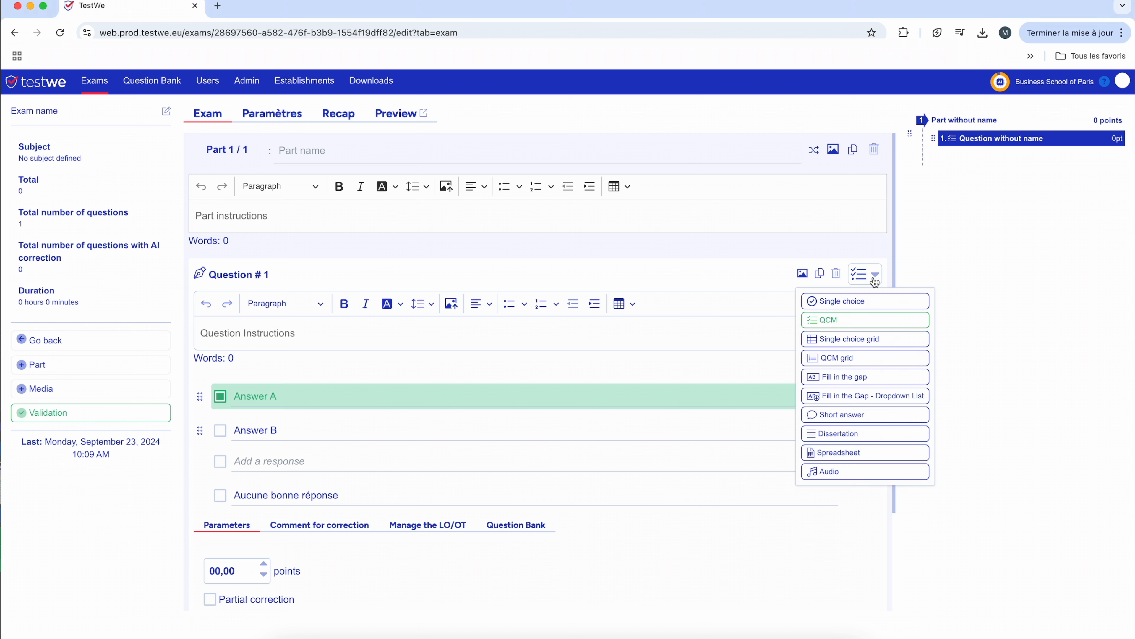
click(868, 438)
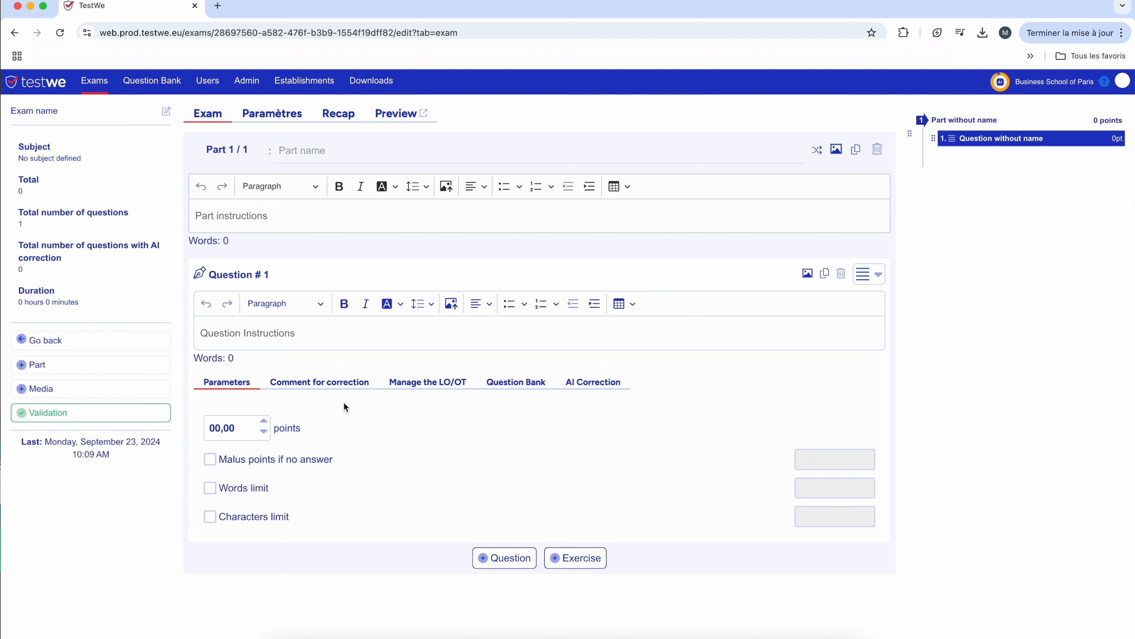
click(338, 386)
click(243, 386)
Step: Change question 1 to Fill in the gap with "This is the text", an input, "another input" and a second input
click(871, 275)
click(881, 377)
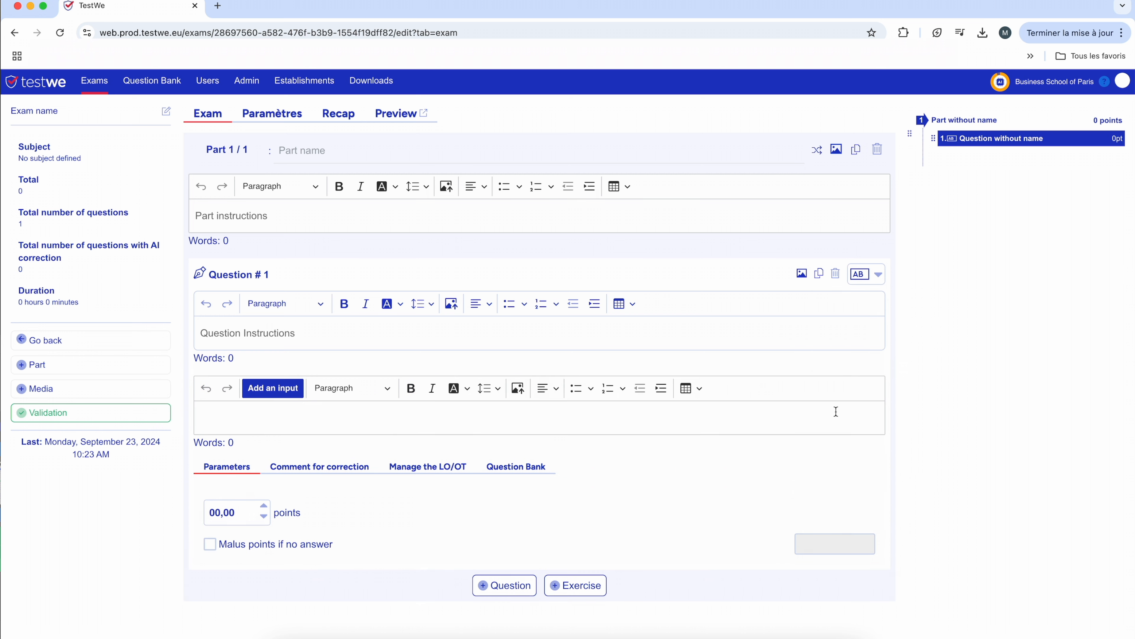
click(794, 419)
text(T)
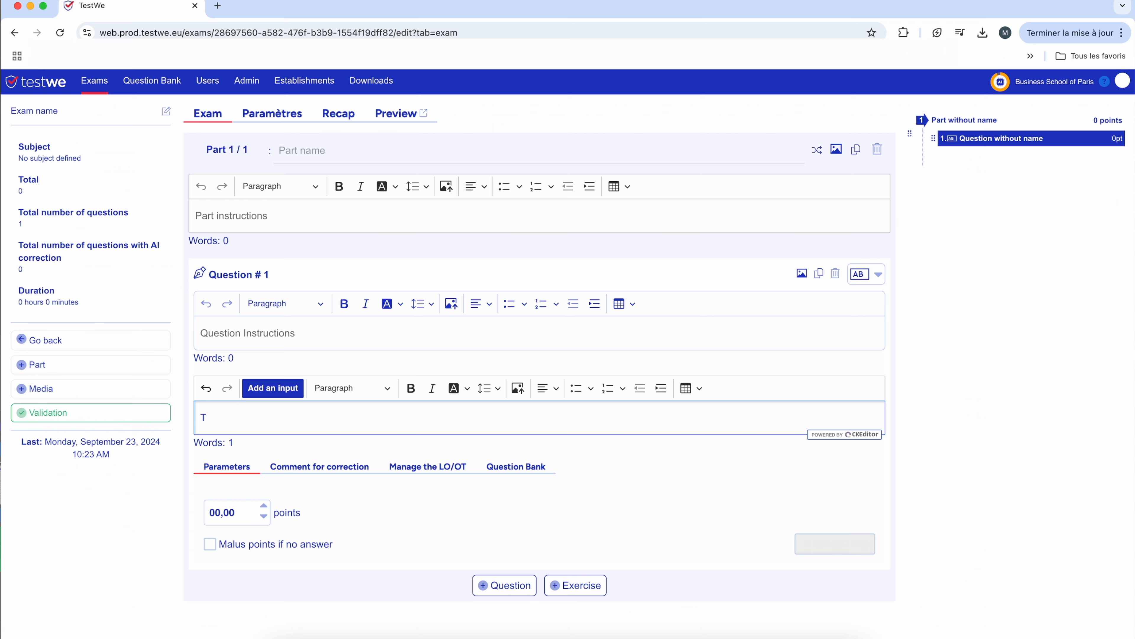
text(his is the text)
click(273, 388)
text(another input)
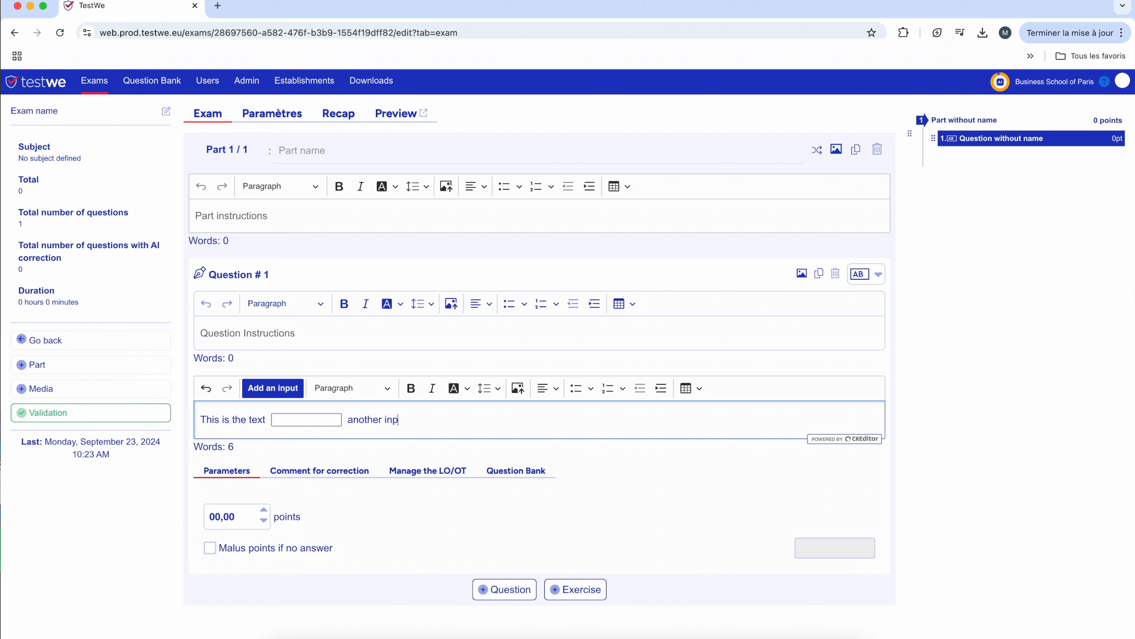
click(297, 393)
Step: Add an exercise to Part 1 below question 1
click(576, 589)
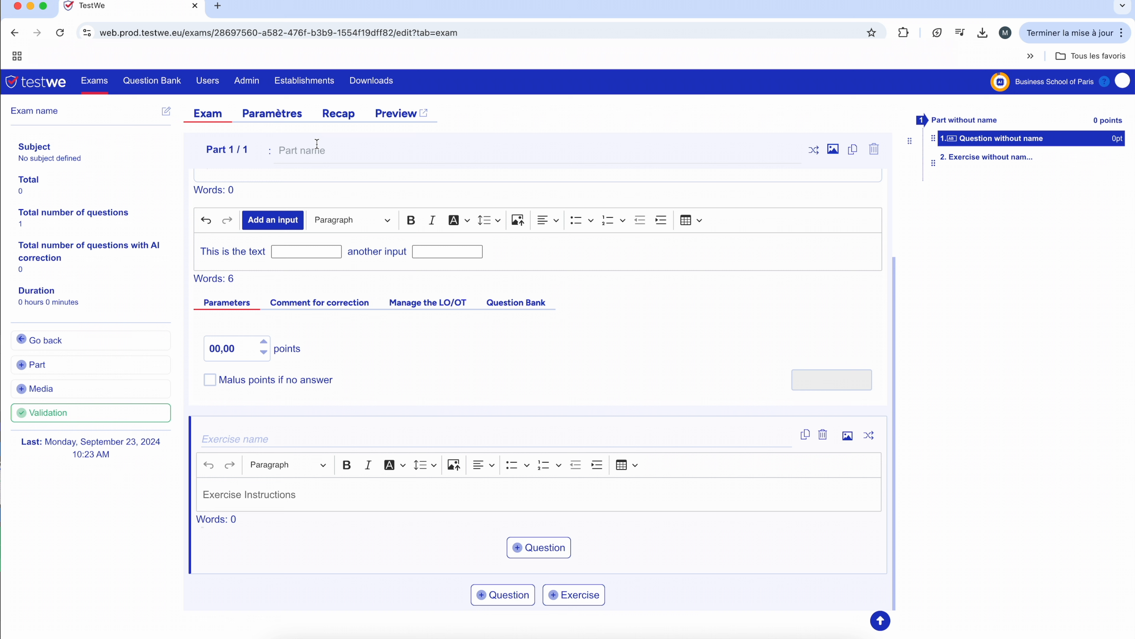
Step: Enable Proctoring in the exam's monitoring settings
click(268, 118)
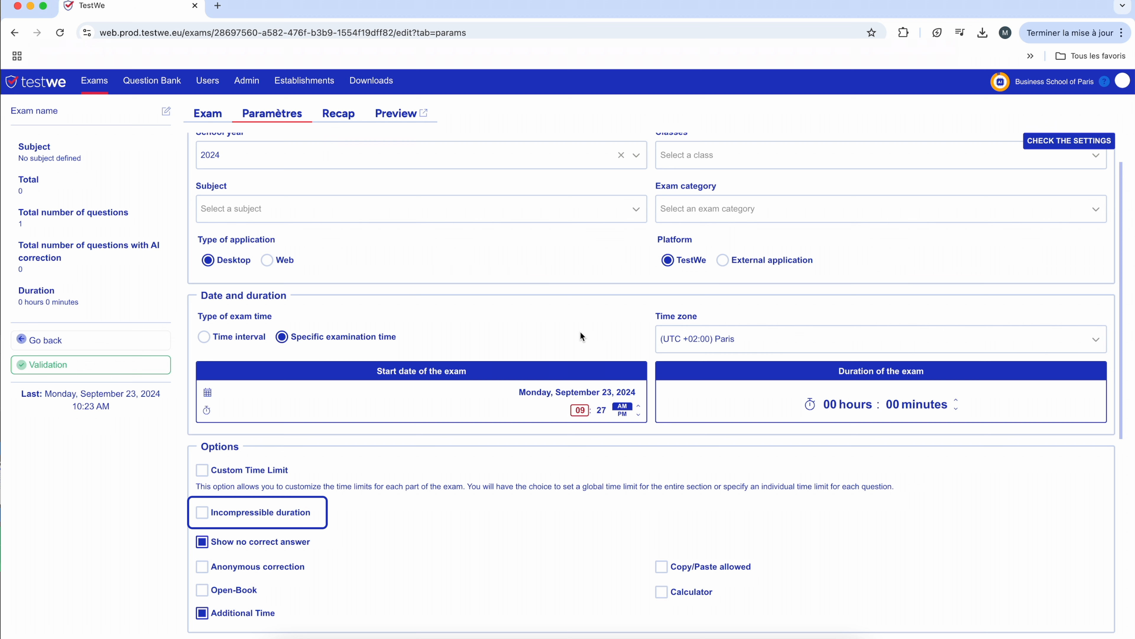
scroll(580, 333, down, 3)
scroll(581, 336, down, 5)
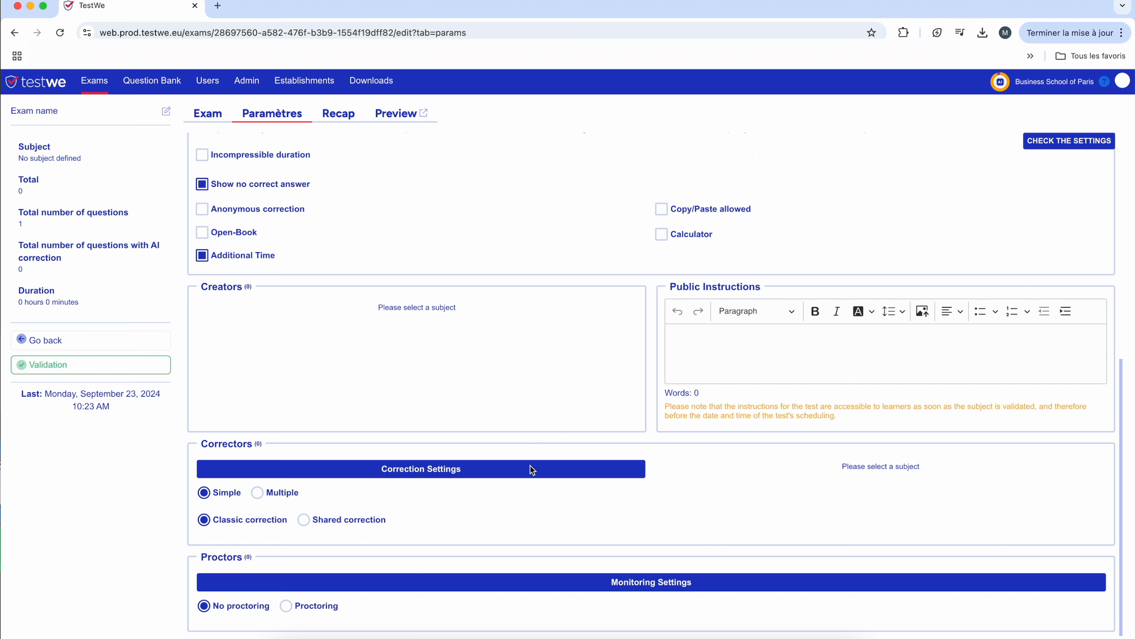
click(314, 612)
scroll(333, 585, down, 2)
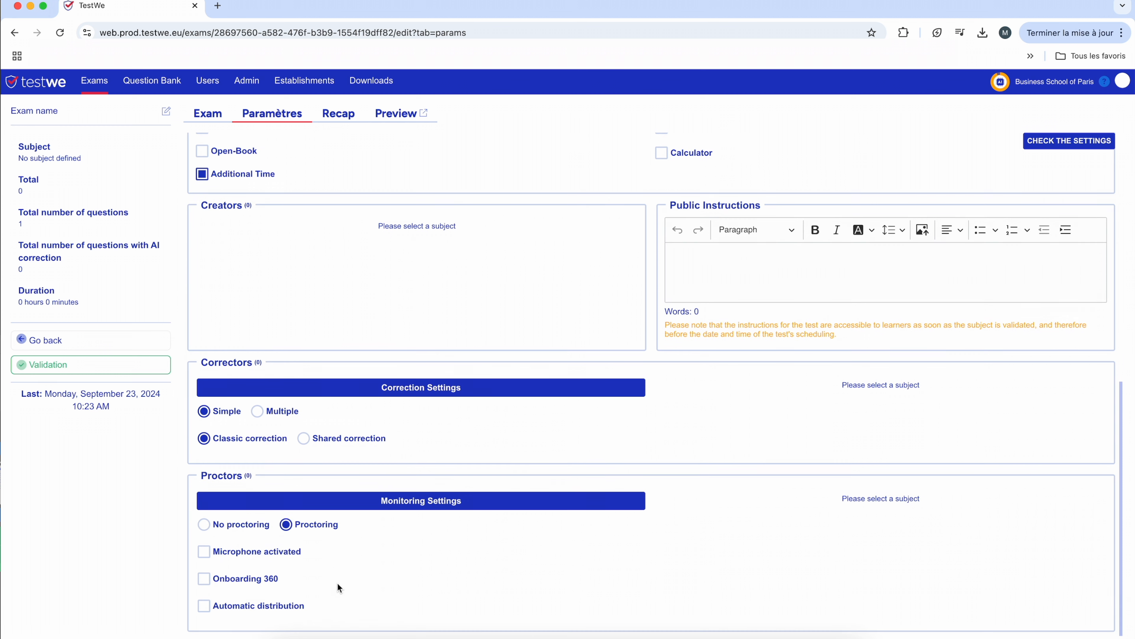
Step: Review the exam's recap and its student preview, and return to the exam content editor
click(344, 124)
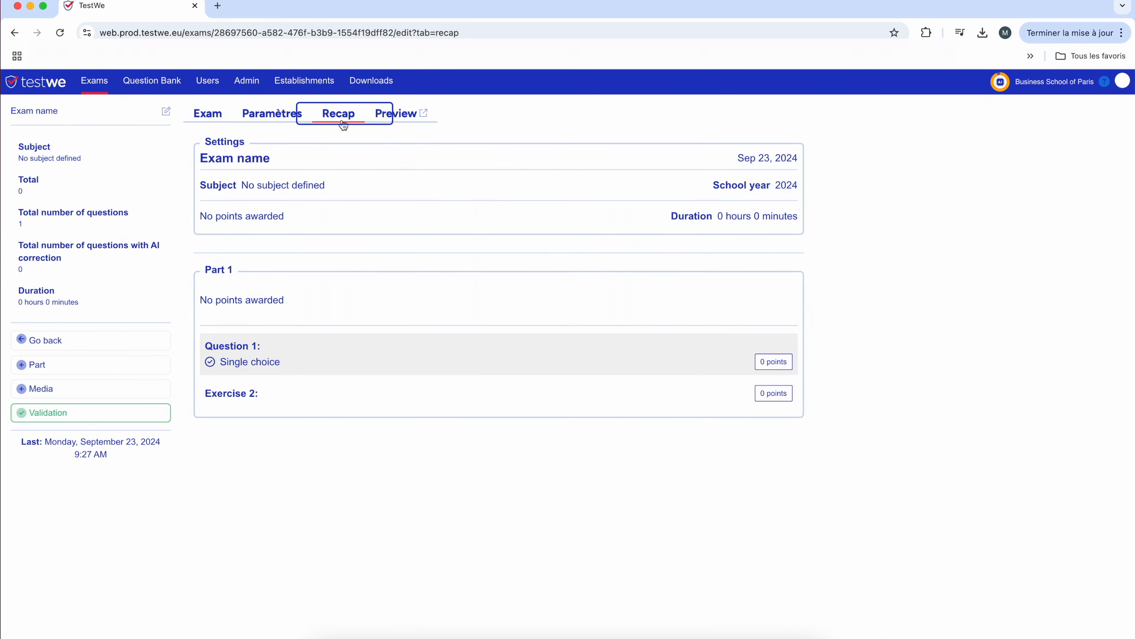
click(399, 118)
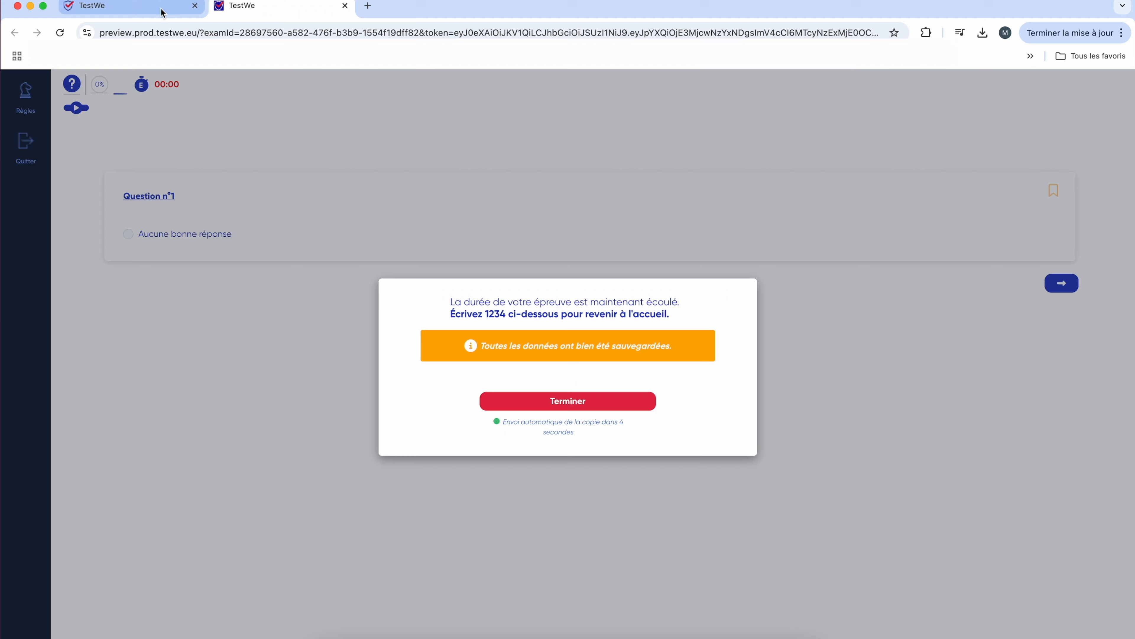
click(163, 13)
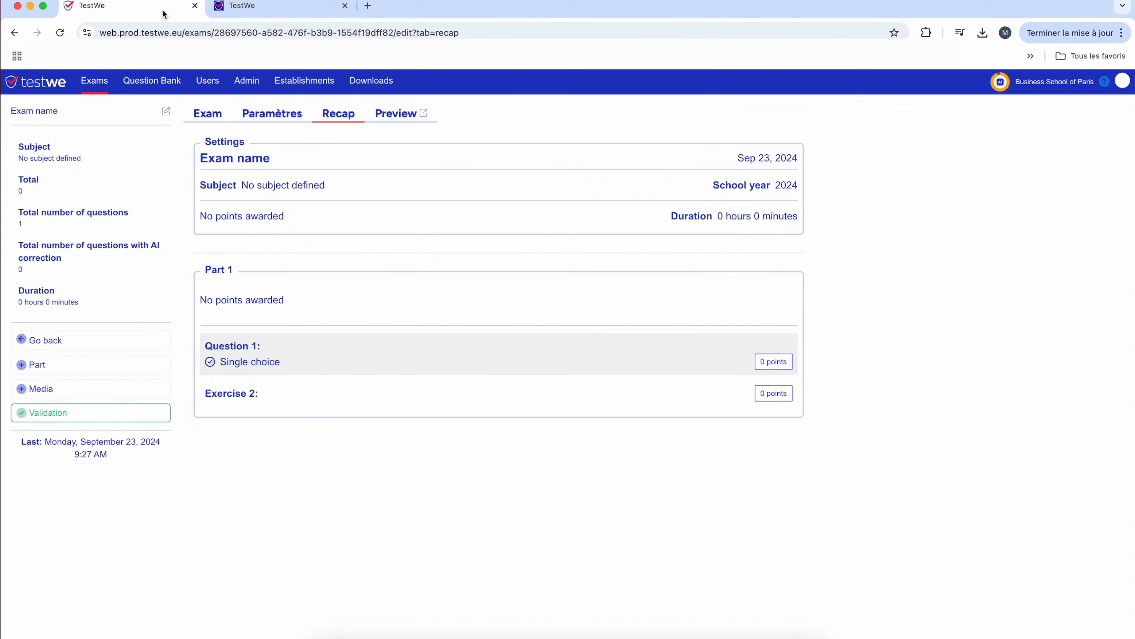
click(205, 115)
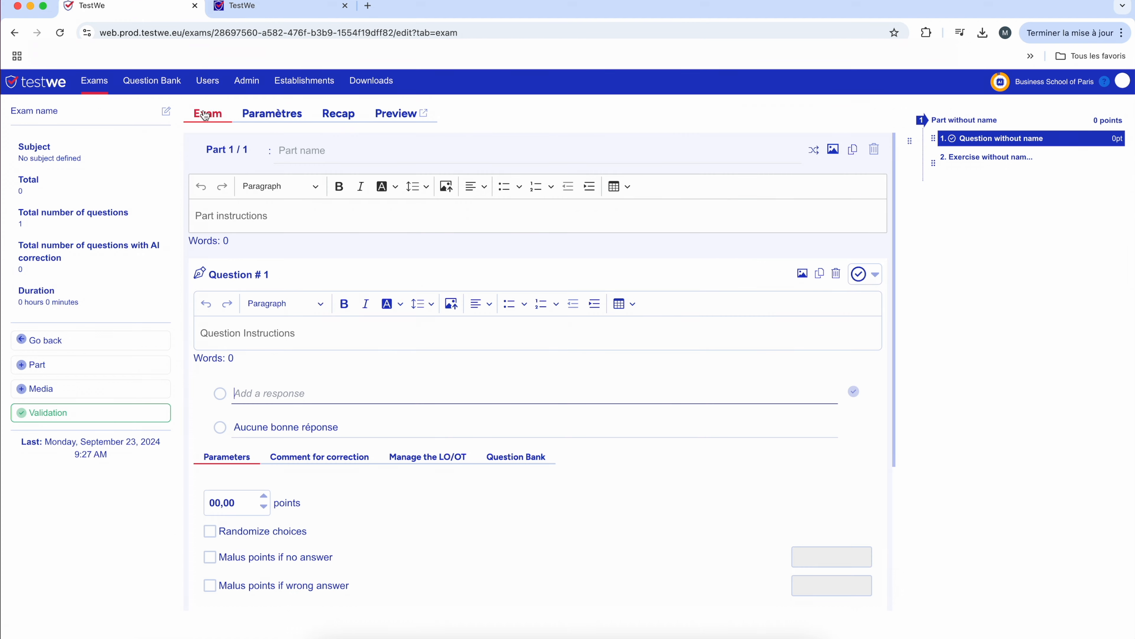